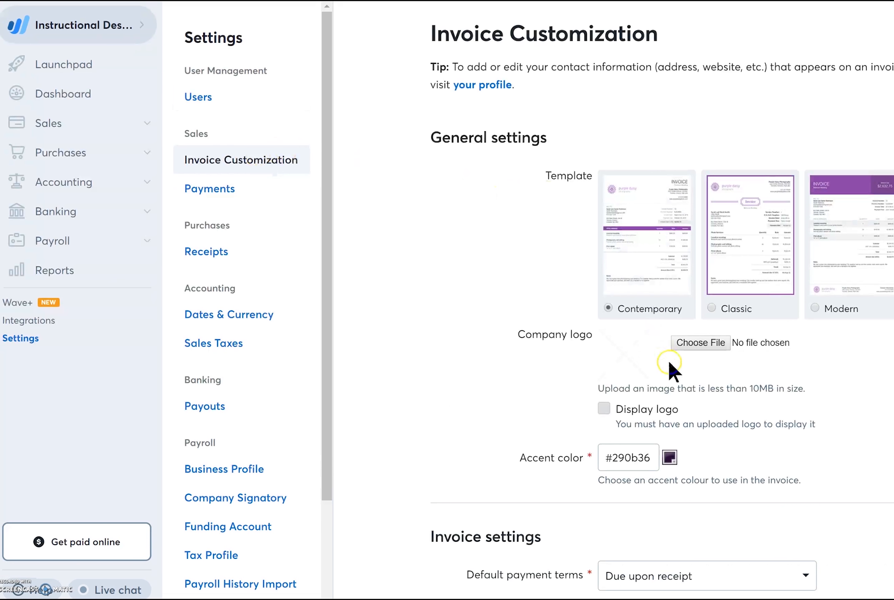
Choose the haunting house image from the Pictures folder as the company logo.
left_click(698, 346)
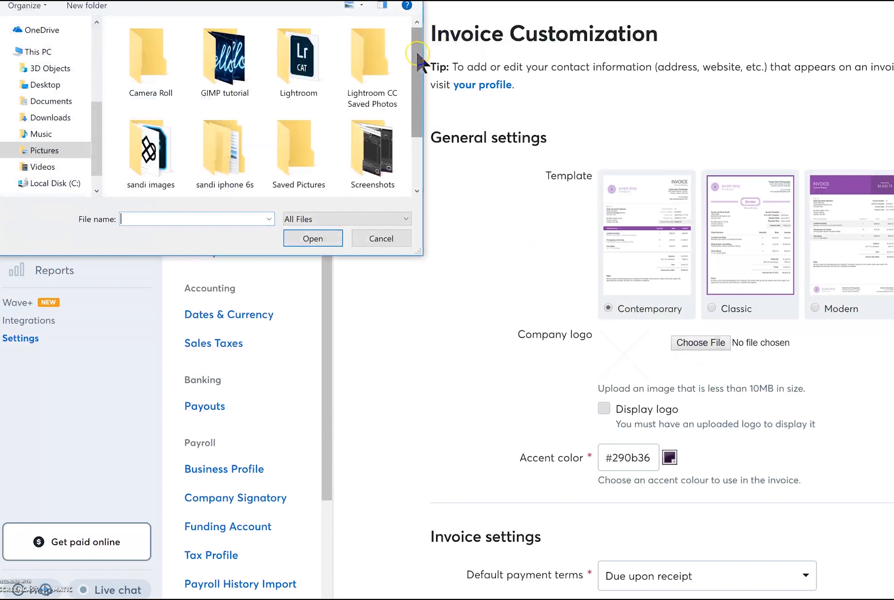
left_click_drag(416, 52, 418, 107)
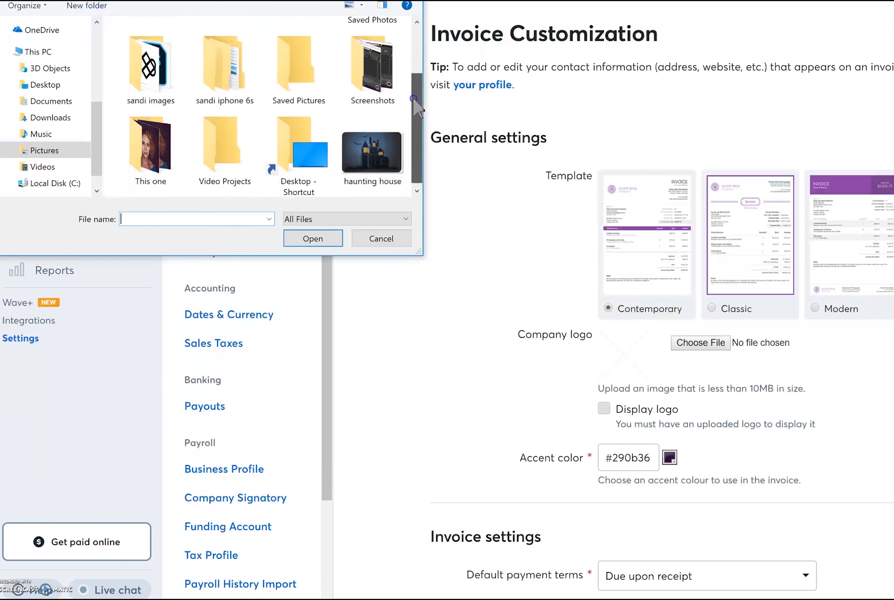
left_click(373, 147)
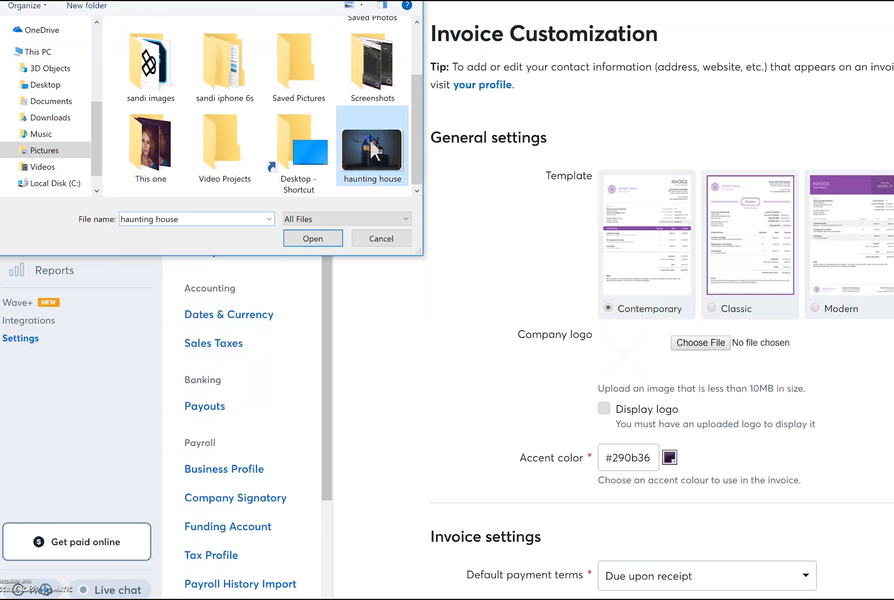
left_click(310, 238)
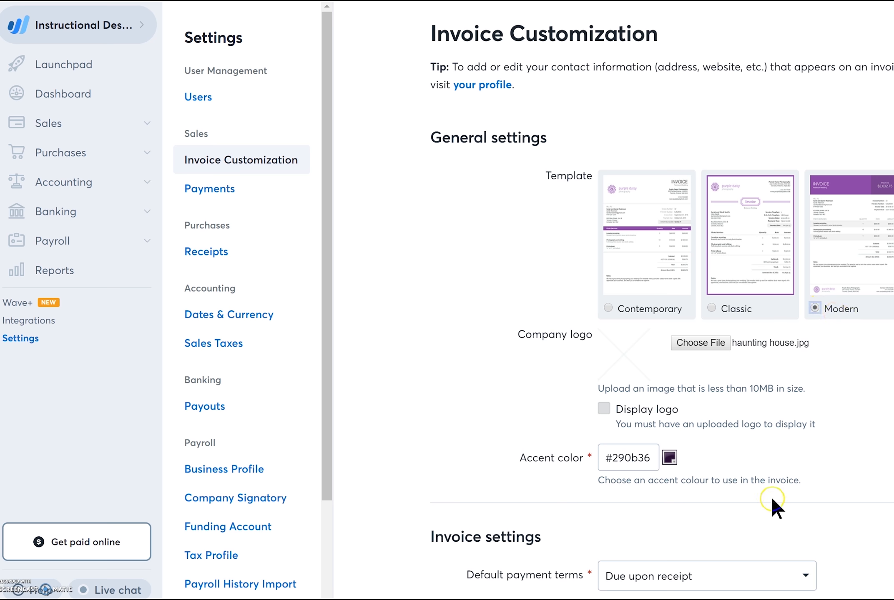
Set the invoice accent color to the orange-brown #9c490e.
left_click(670, 459)
mouse_move(704, 494)
left_mouse_down()
mouse_move(722, 514)
mouse_move(710, 507)
mouse_move(717, 566)
left_mouse_up()
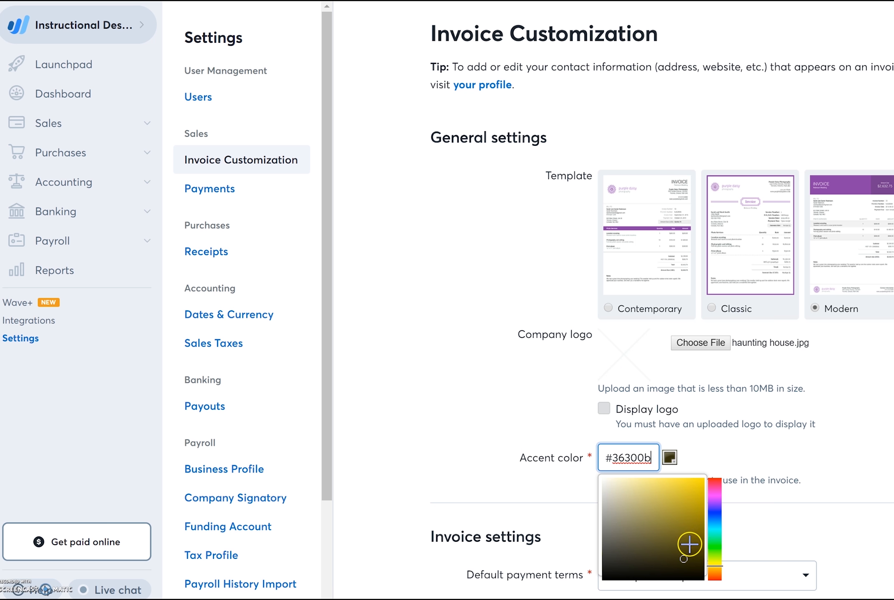
left_click(694, 532)
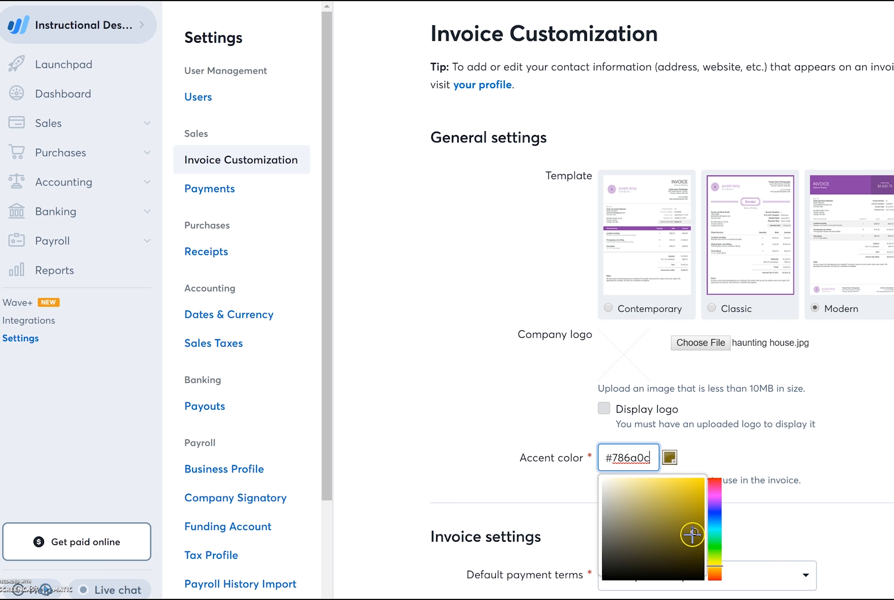
left_click(715, 574)
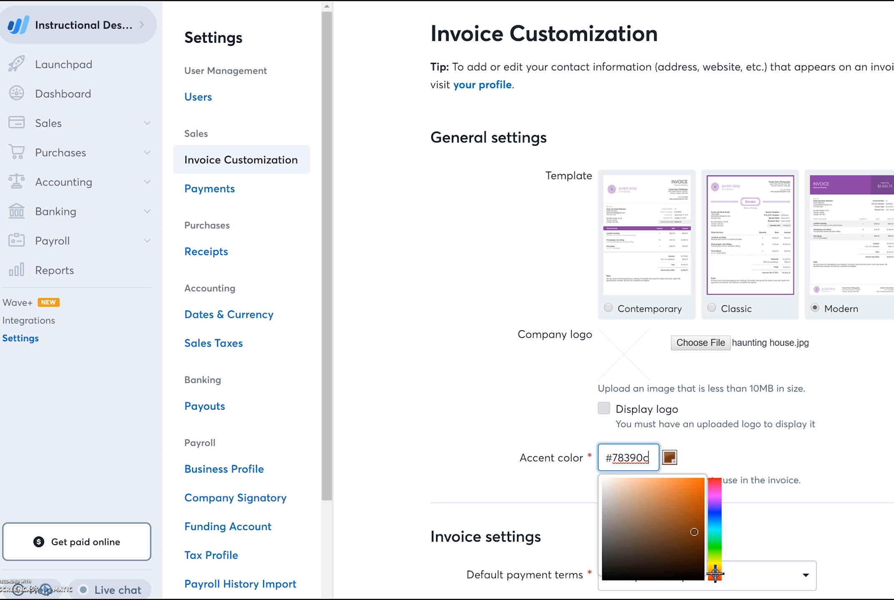
left_click(695, 518)
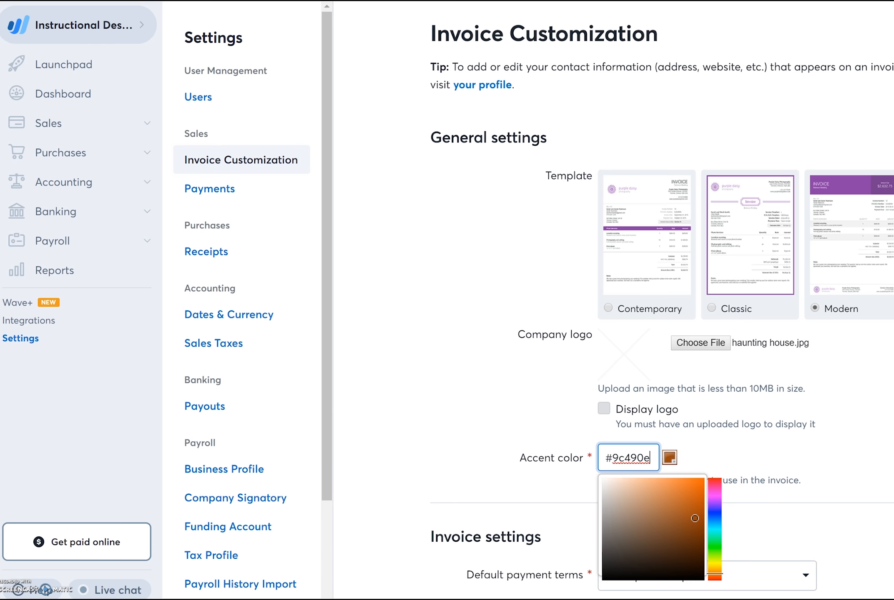
Examine the available default payment terms in the invoice settings.
scroll(662, 300, "down", 5)
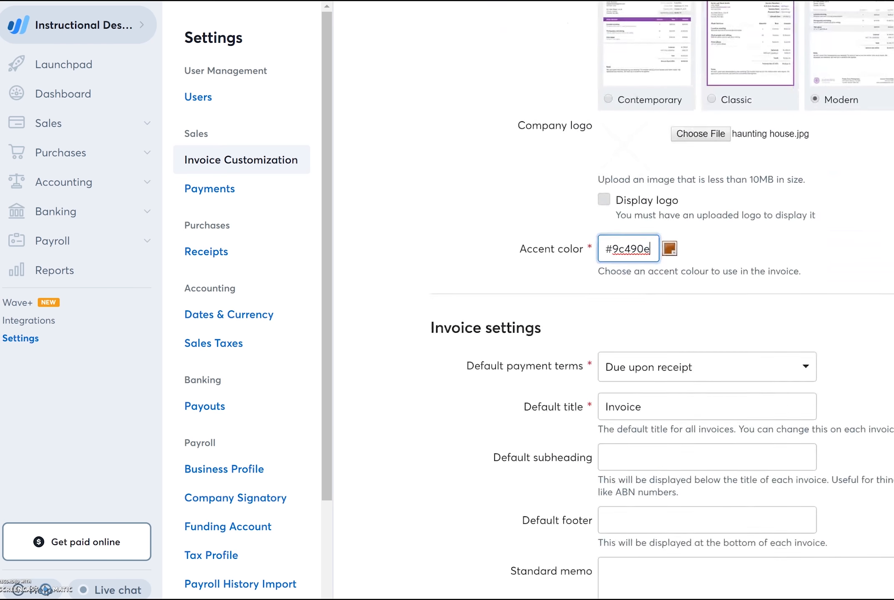
scroll(662, 300, "down", 6)
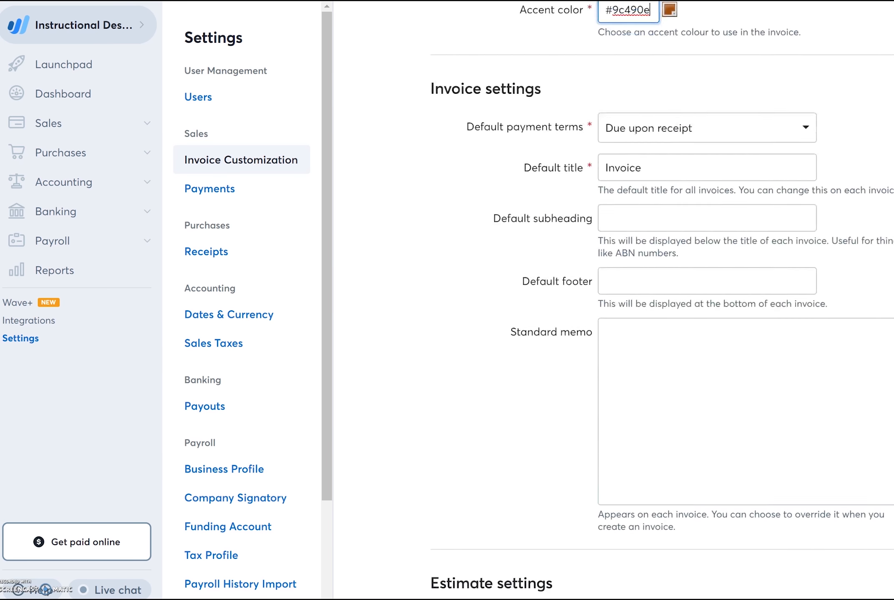
scroll(662, 300, "down", 1)
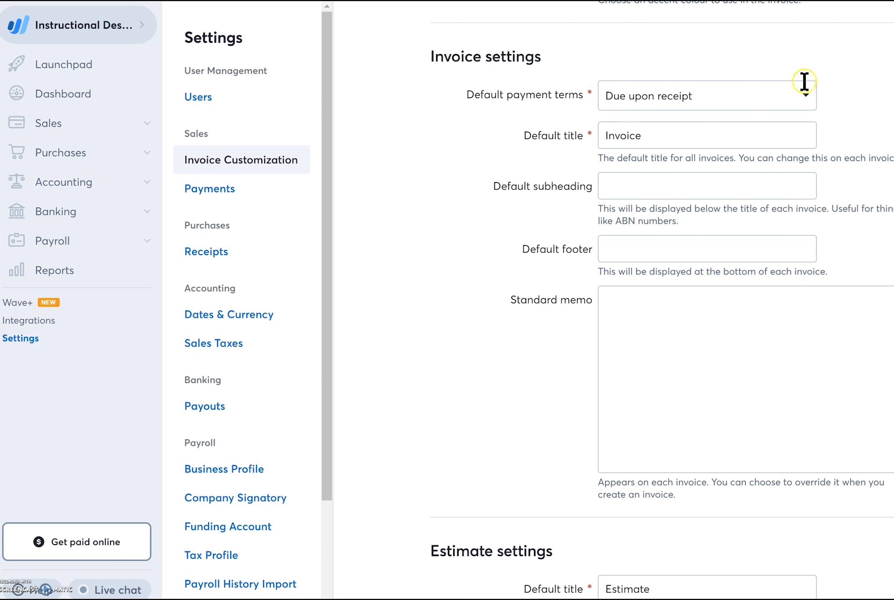
left_click(805, 96)
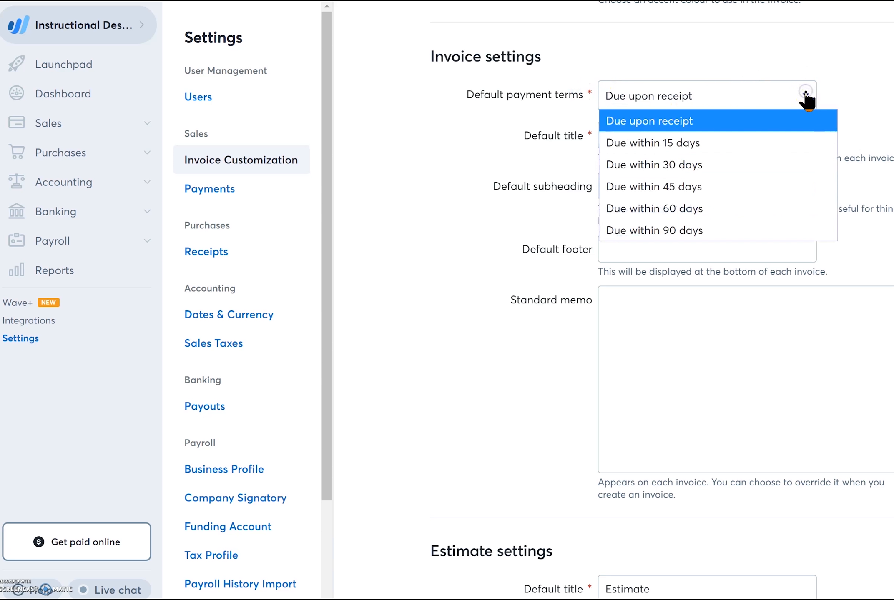
left_click(805, 96)
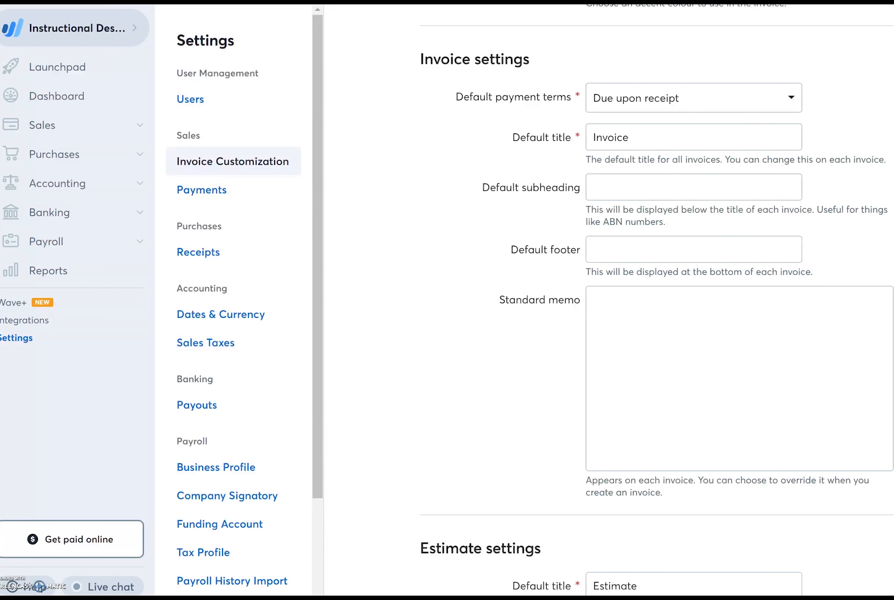
Review the estimate and invoice column settings, and save the invoice customization.
scroll(657, 300, "down", 6)
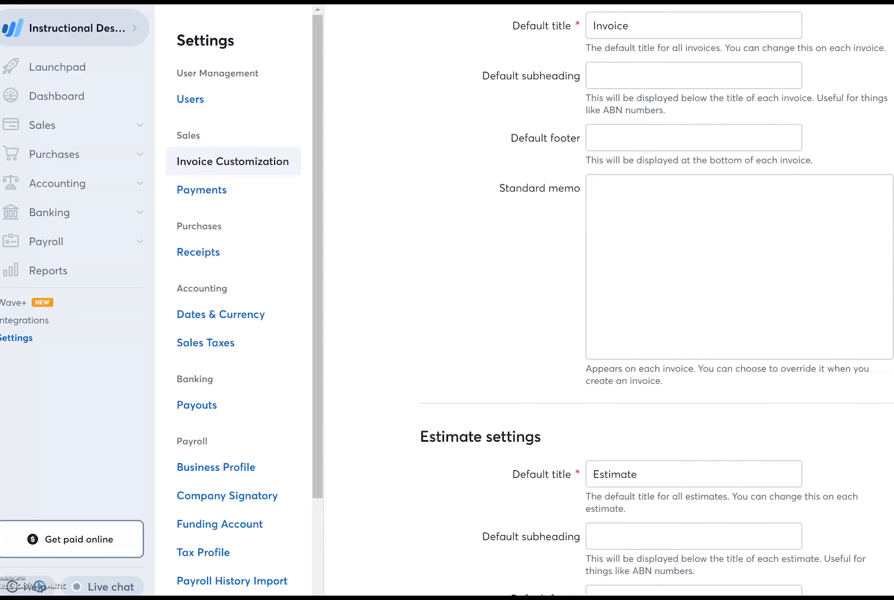
scroll(657, 300, "down", 4)
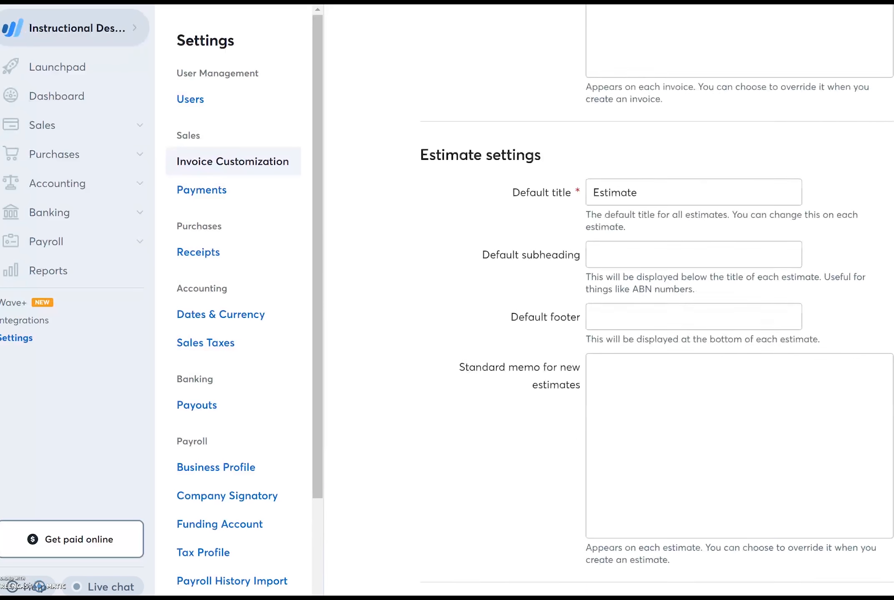
scroll(657, 300, "down", 1)
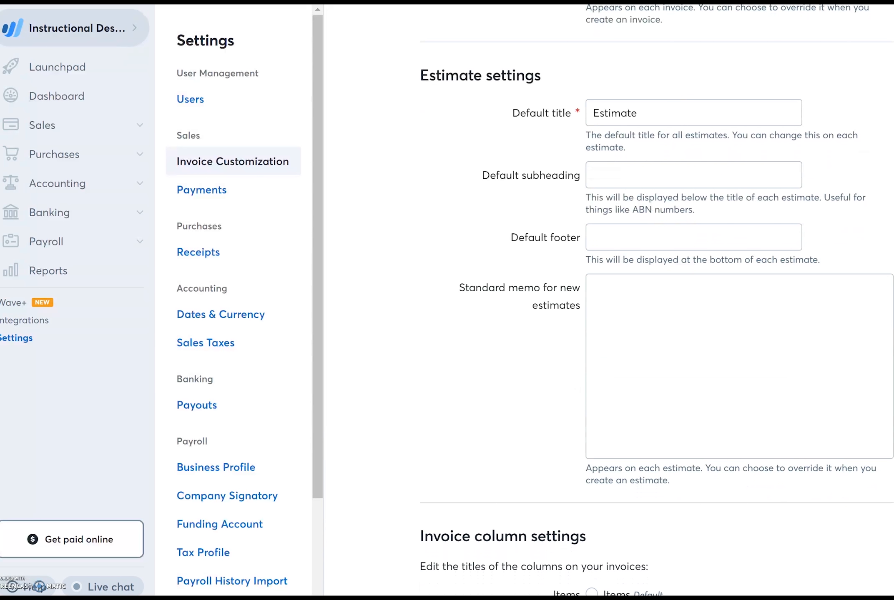
scroll(657, 300, "down", 5)
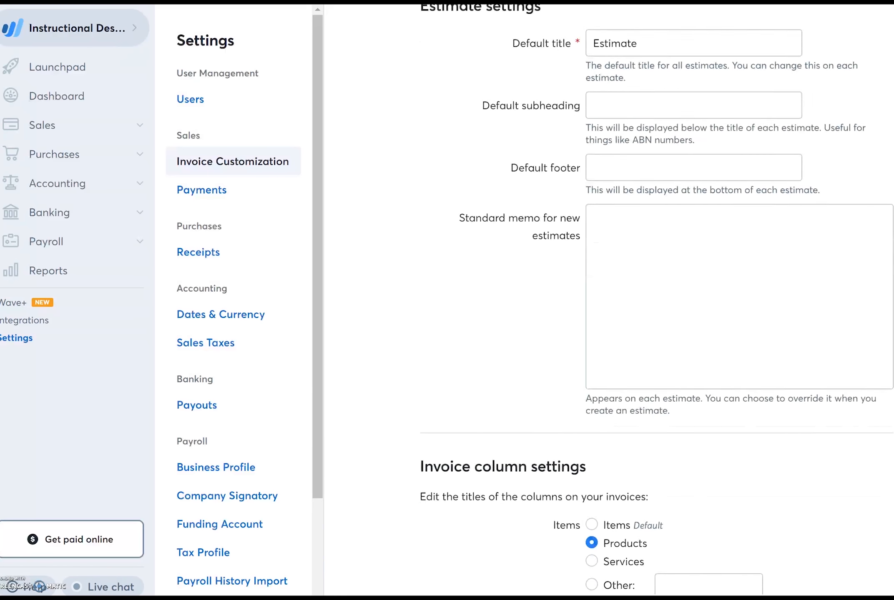
scroll(657, 301, "down", 6)
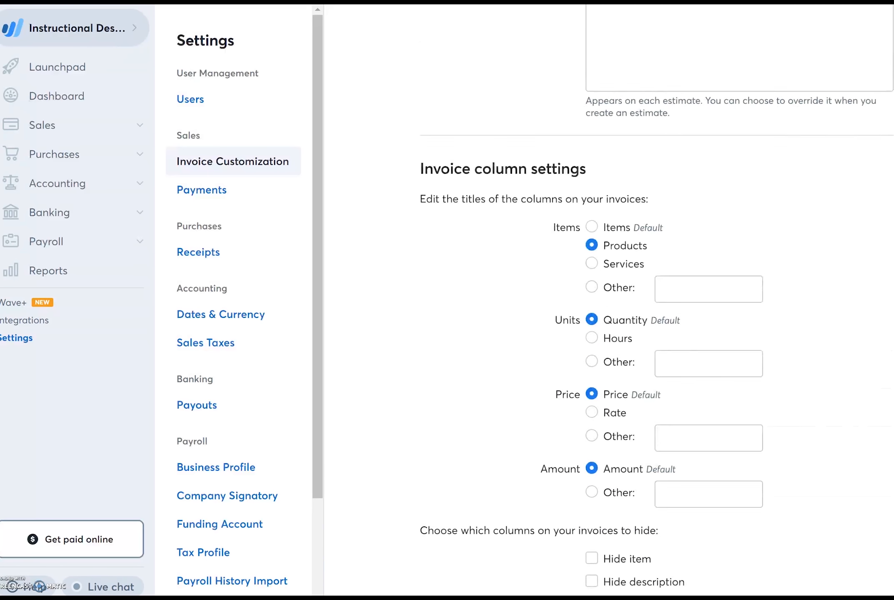
scroll(657, 301, "down", 1)
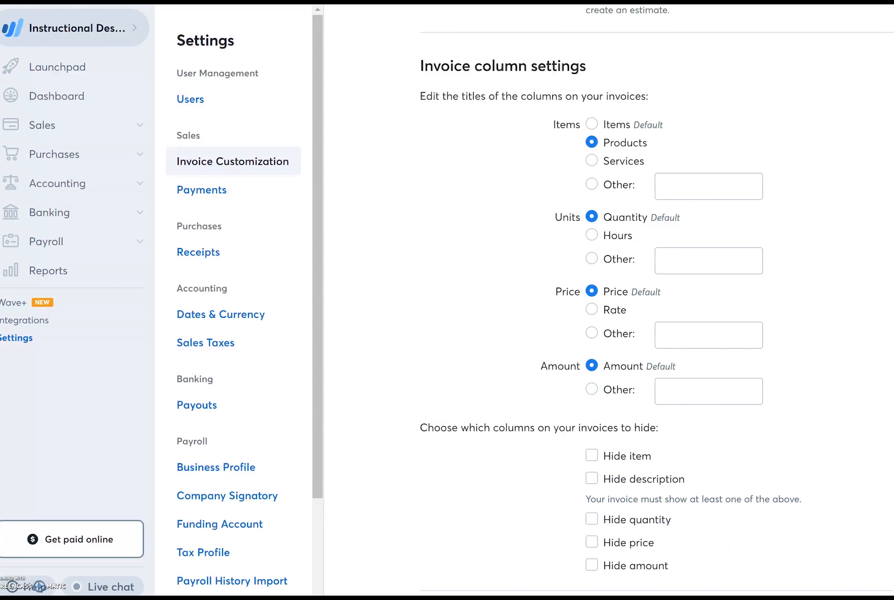
scroll(656, 304, "down", 2)
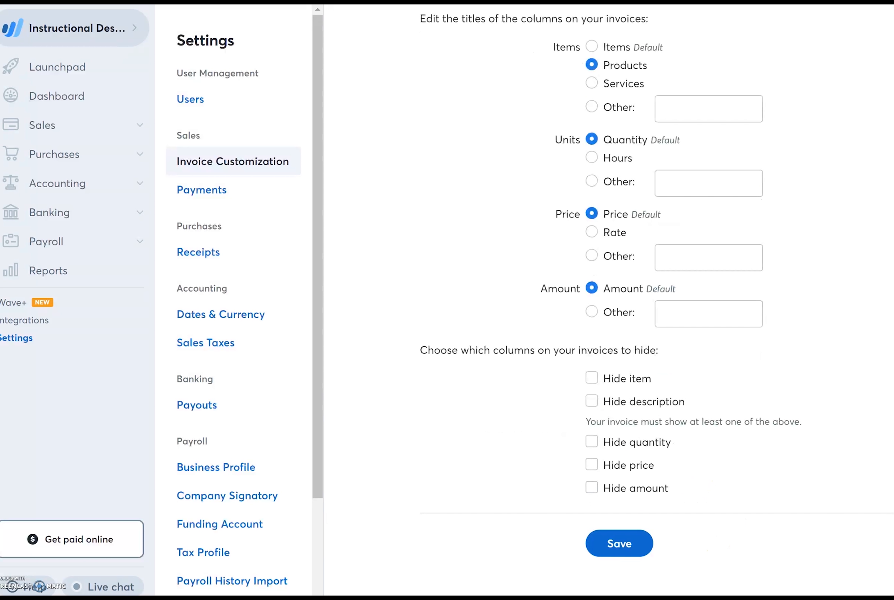
left_click(612, 534)
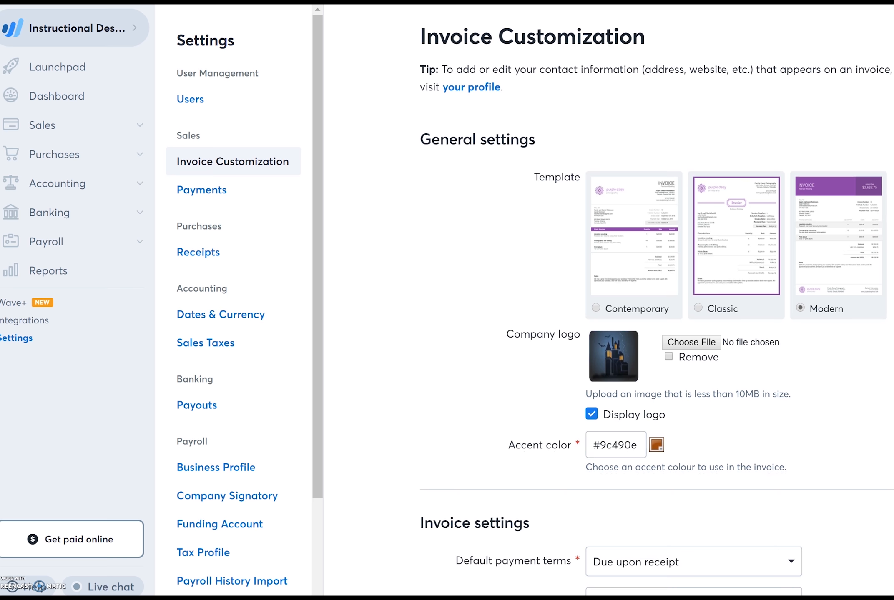
scroll(657, 300, "down", 5)
scroll(657, 300, "up", 5)
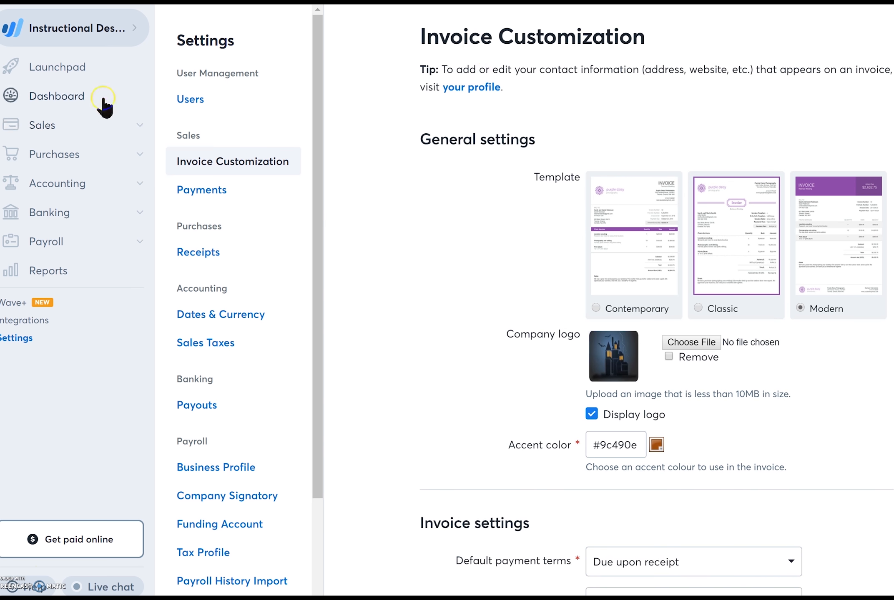
Start a new estimate from the Launchpad's professional invoicing options.
left_click(65, 65)
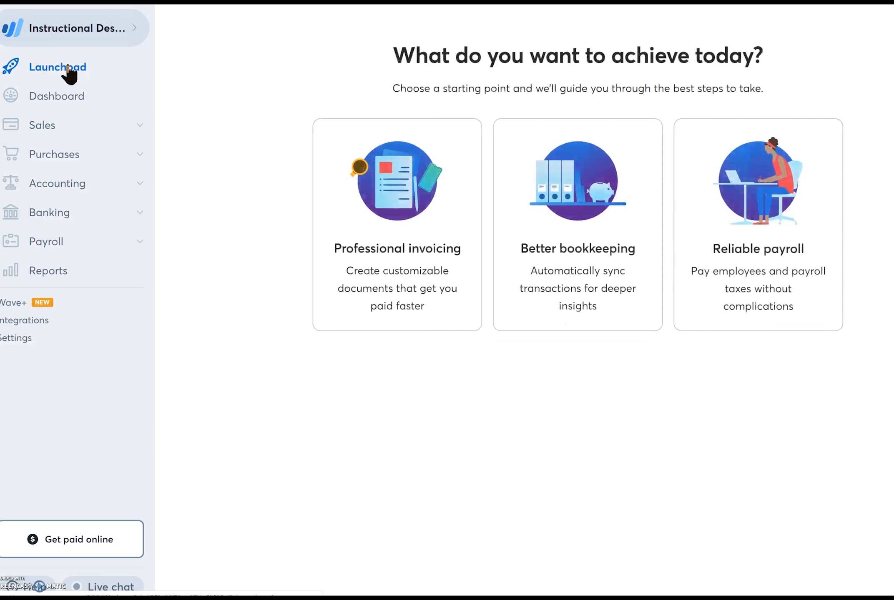
left_click(399, 201)
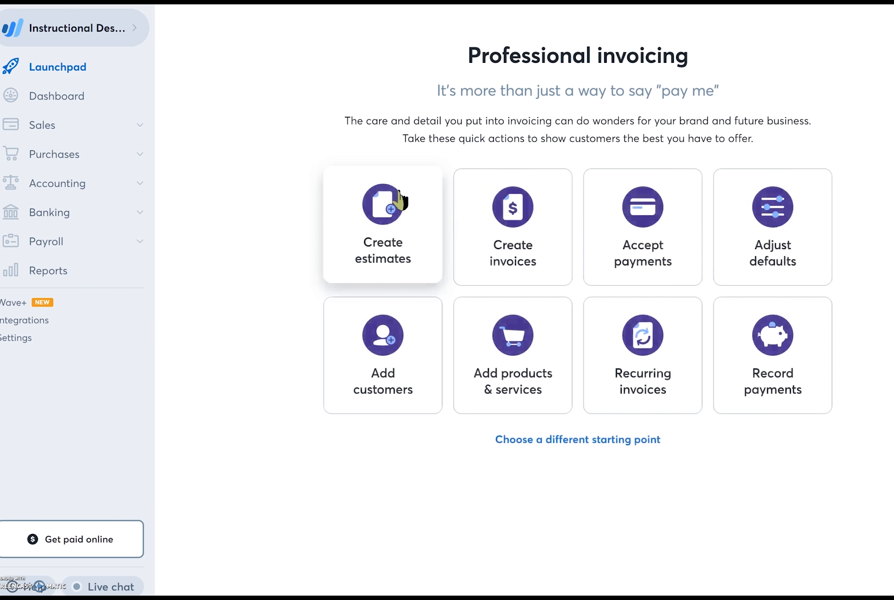
left_click(386, 213)
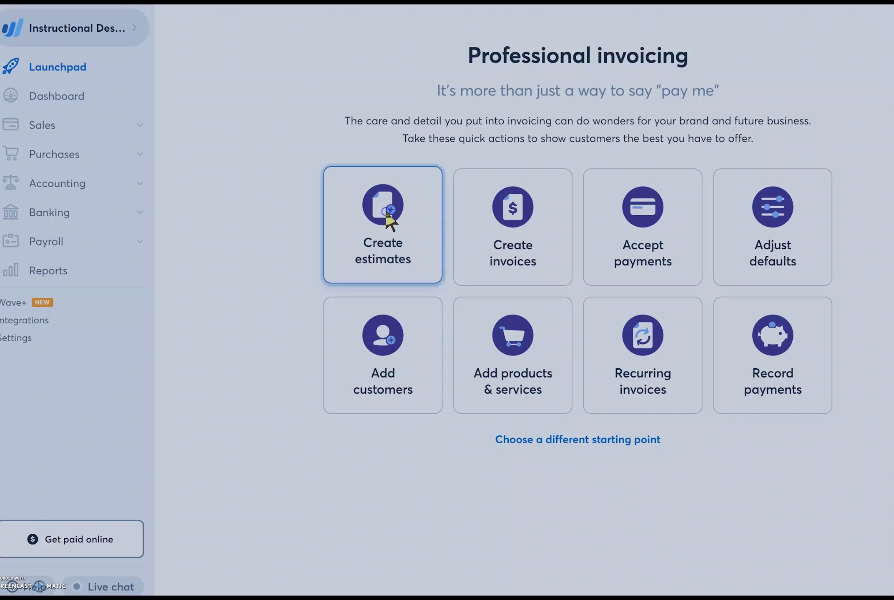
left_click(368, 166)
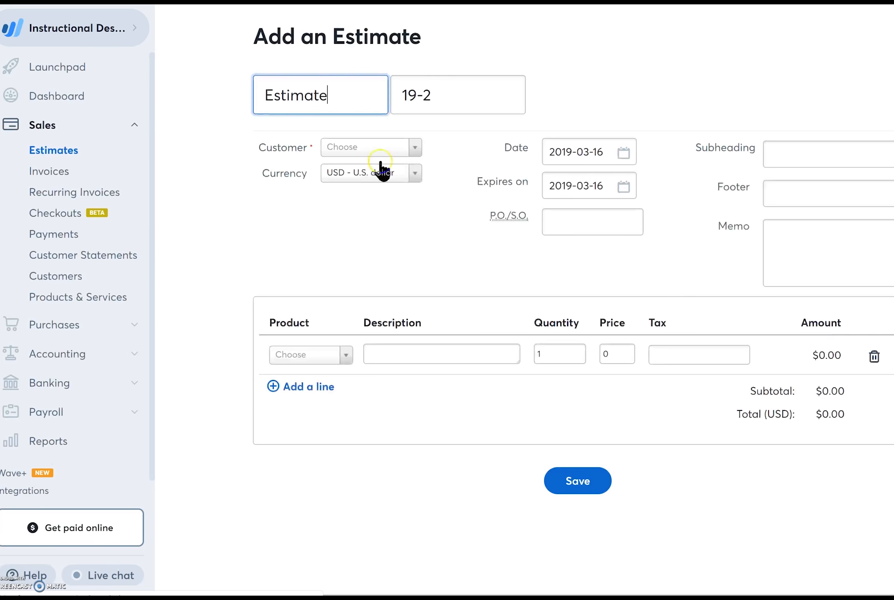
Add the Creepy Reflection product to the estimate's first line.
left_click(339, 352)
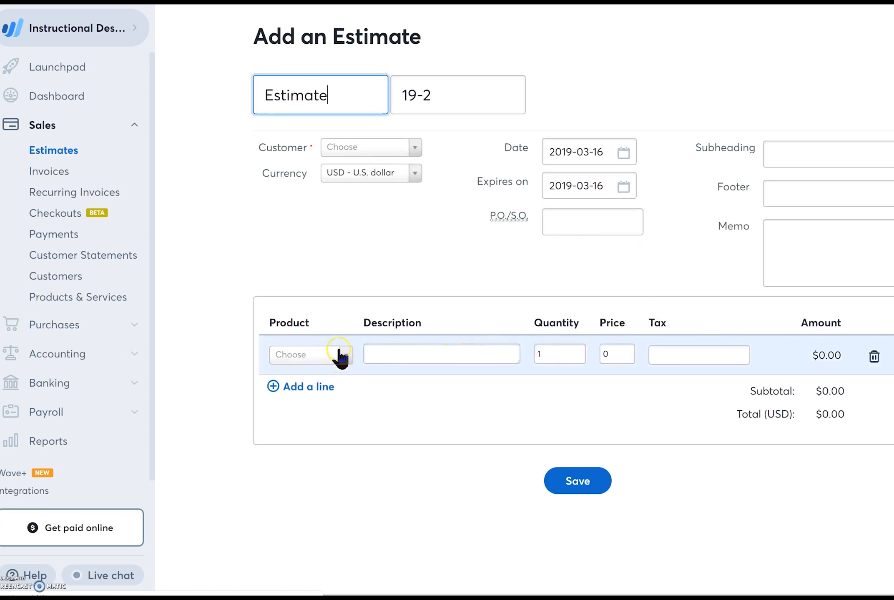
left_click(344, 358)
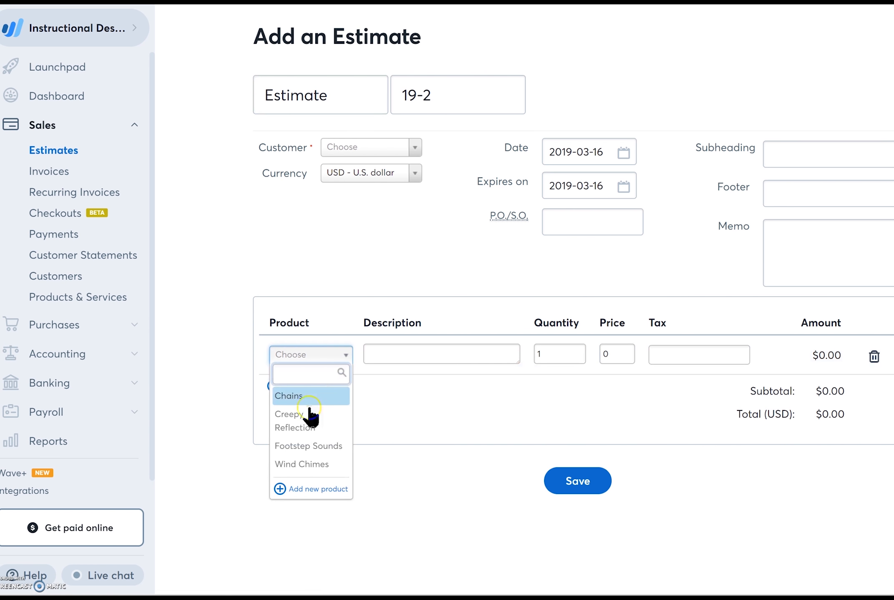
left_click(309, 422)
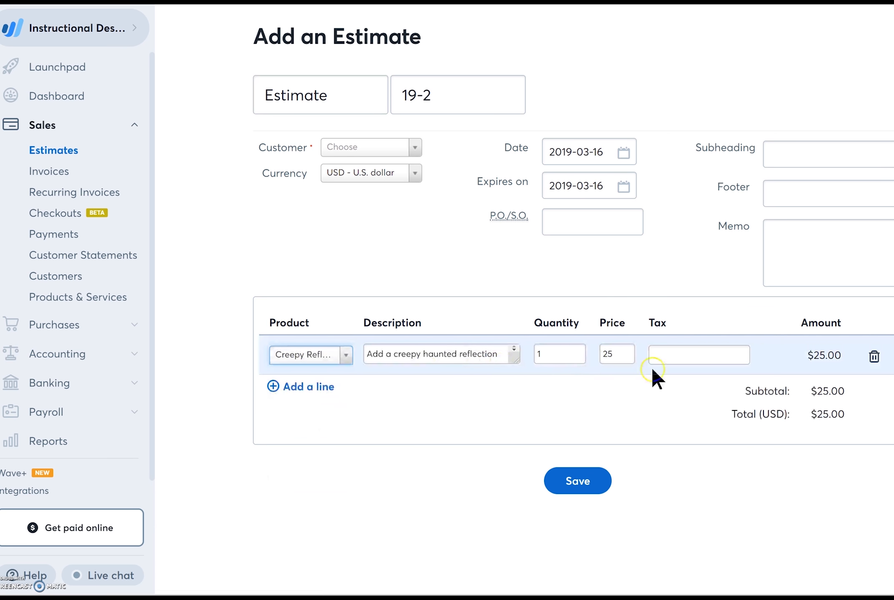
Assign James Dean as the estimate's customer and save the estimate.
left_click(572, 482)
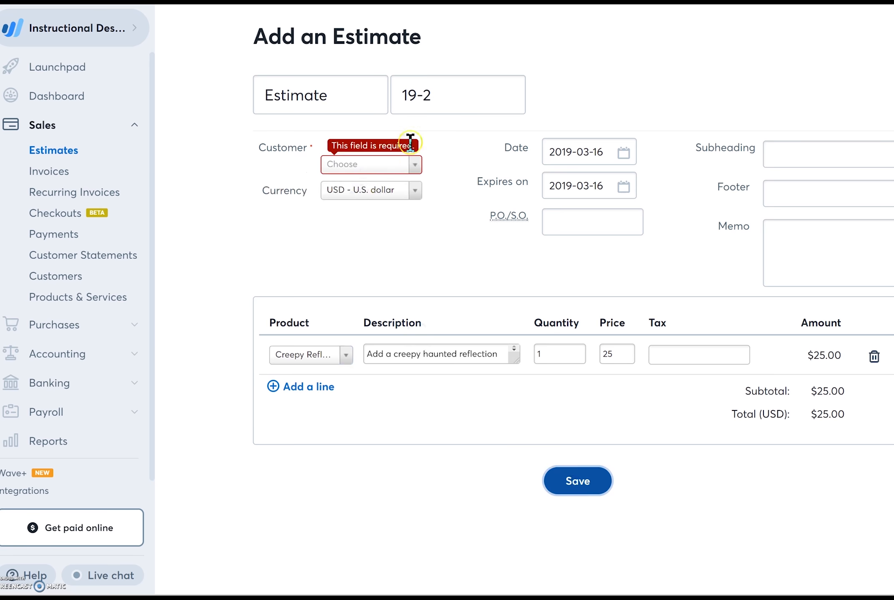
left_click(414, 166)
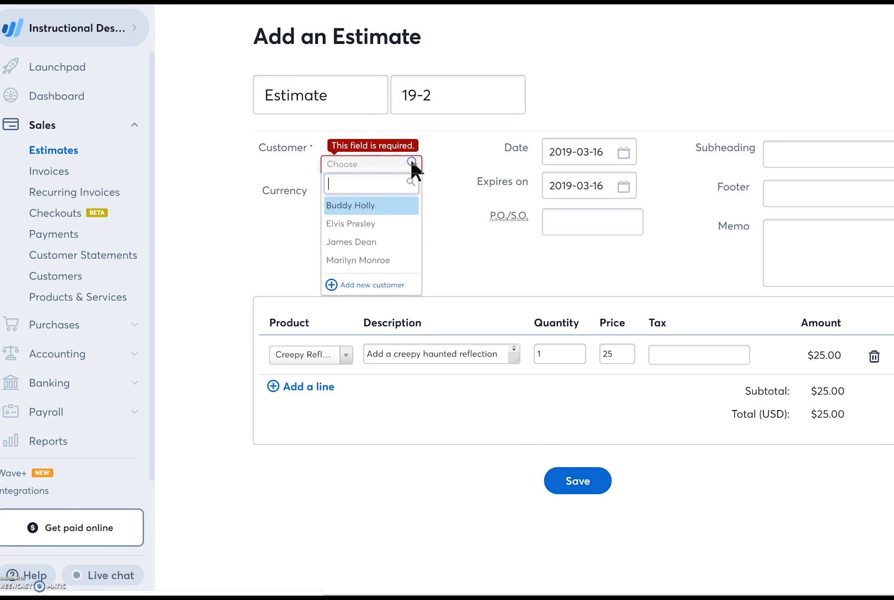
left_click(380, 243)
left_click(584, 482)
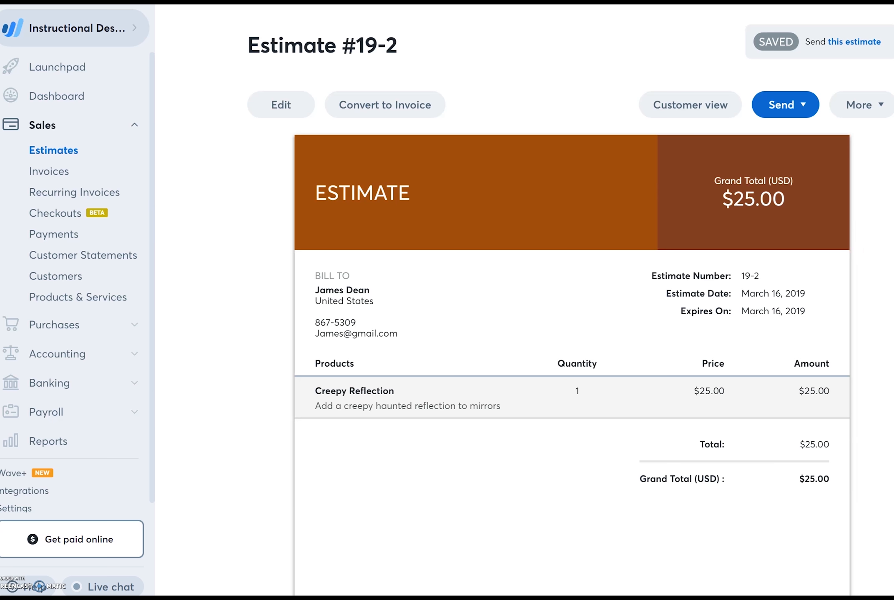
Check the header color, billing details and footer logo on the saved estimate.
scroll(571, 292, "down", 6)
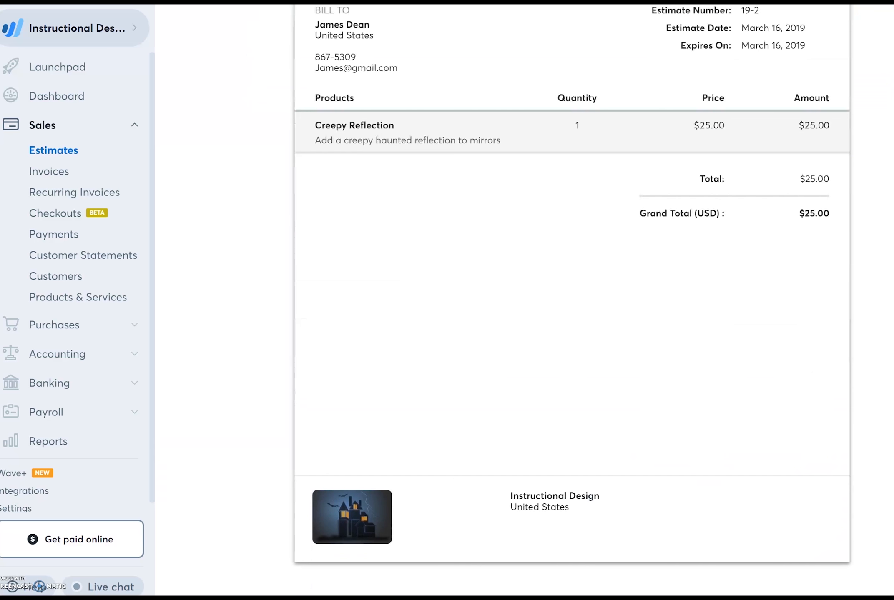
scroll(572, 301, "up", 3)
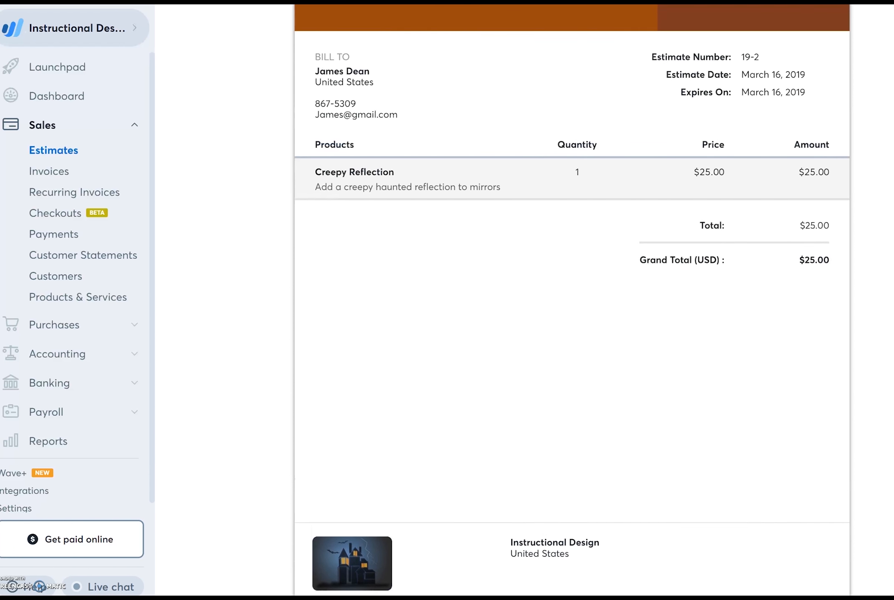
scroll(572, 300, "up", 4)
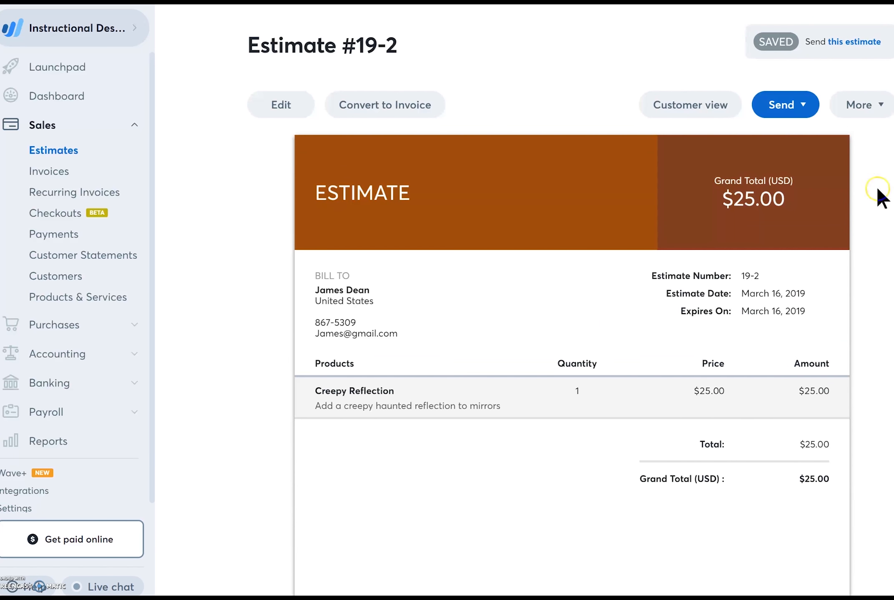
Preview the Classic template in the invoice customization settings, select it as the invoice template and save the settings.
left_click(12, 506)
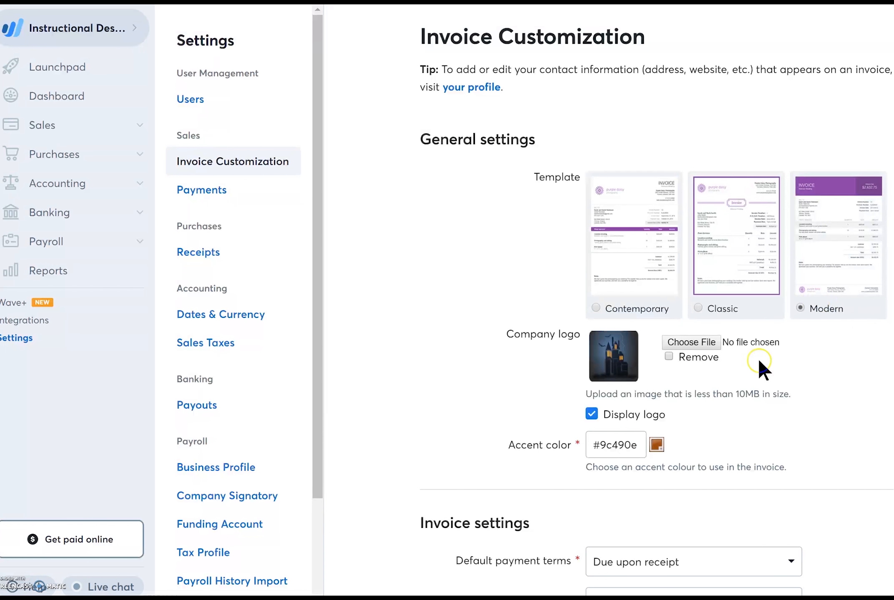
left_click(718, 272)
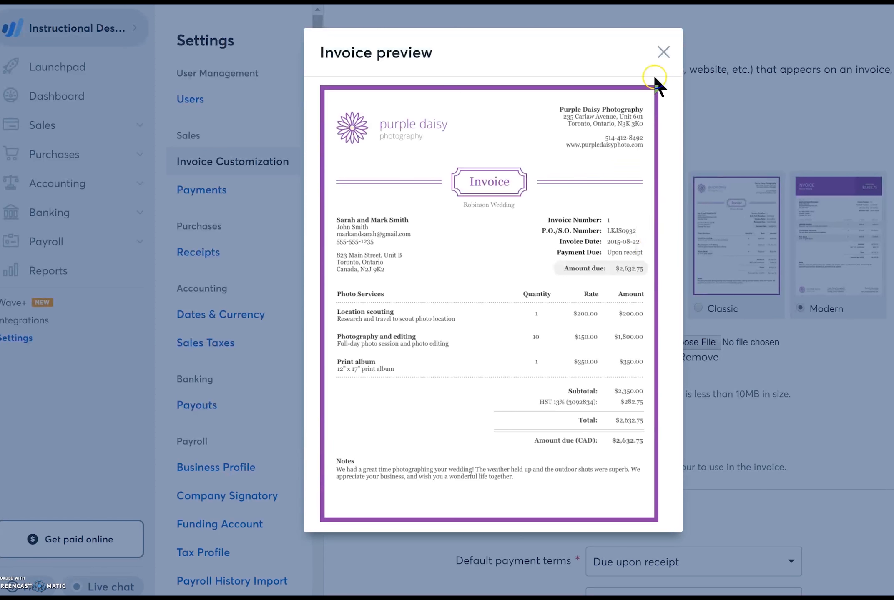
left_click(663, 50)
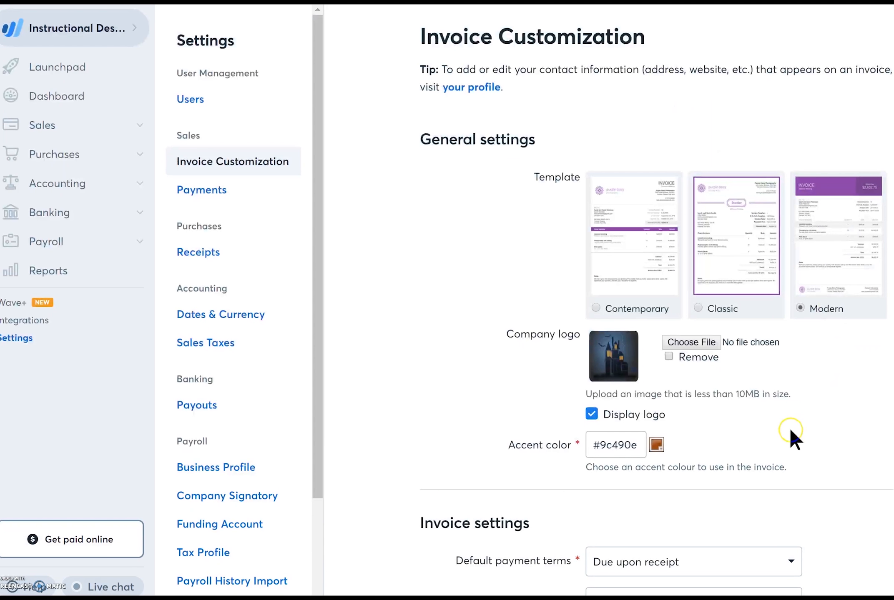
left_click(704, 307)
scroll(608, 300, "down", 15)
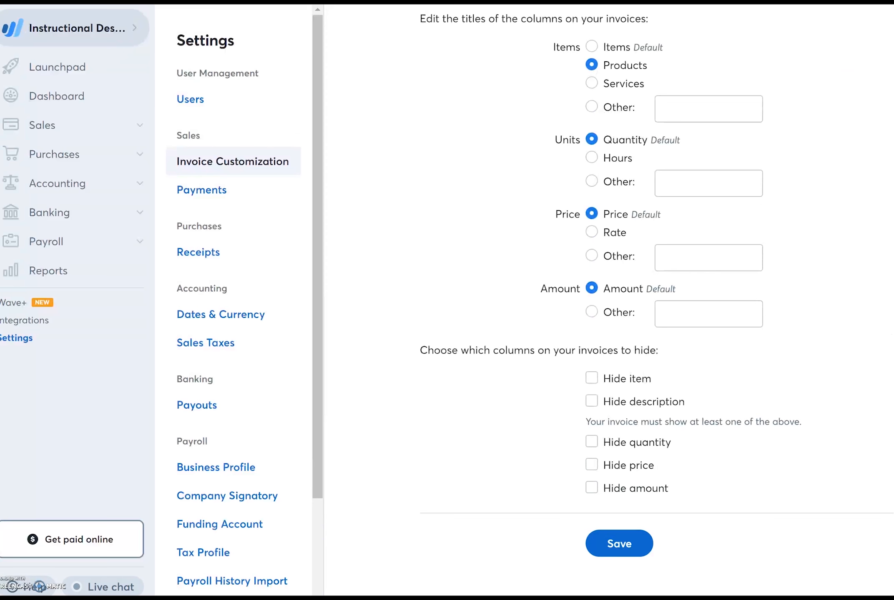
left_click(605, 542)
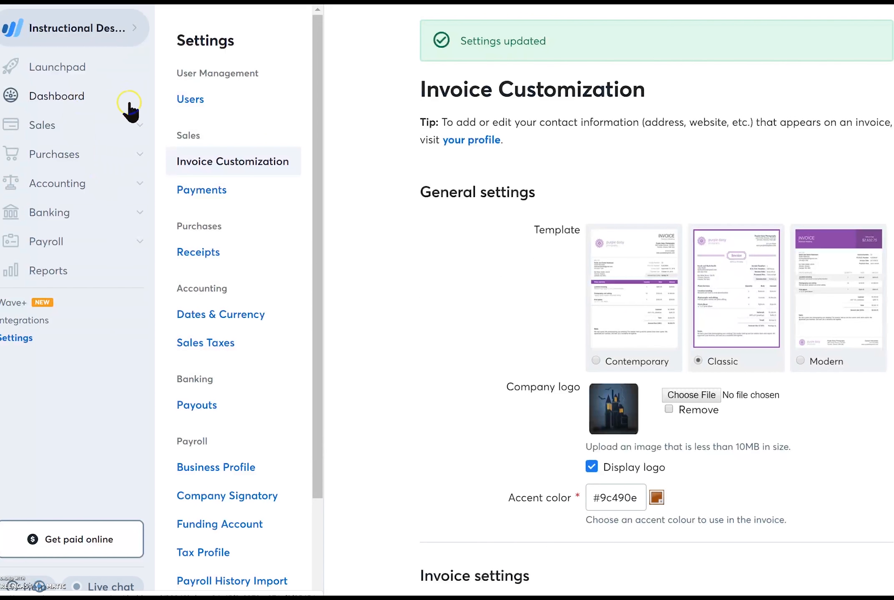
Reopen the saved estimate 19-2 from the estimates list and examine its layout, border, logo placement and billing details.
left_click(58, 68)
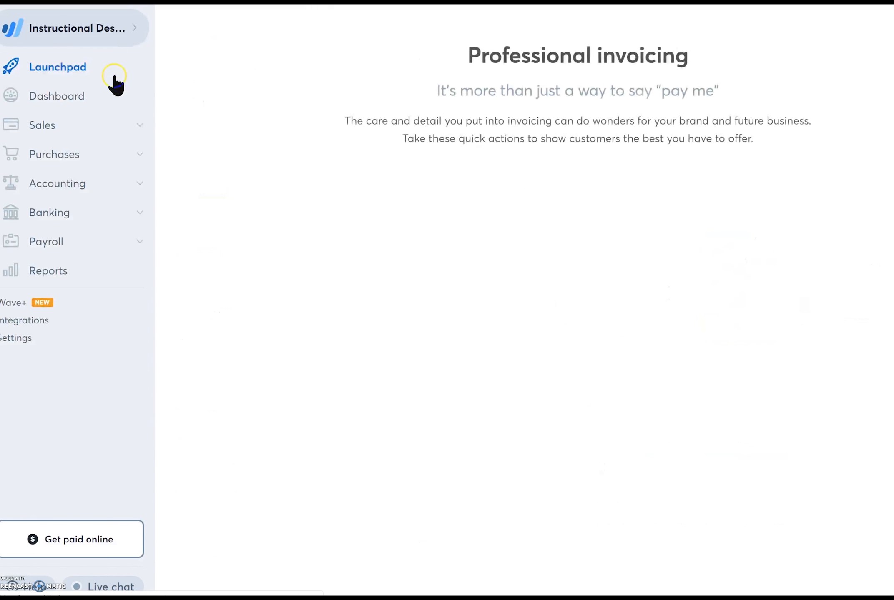
left_click(42, 126)
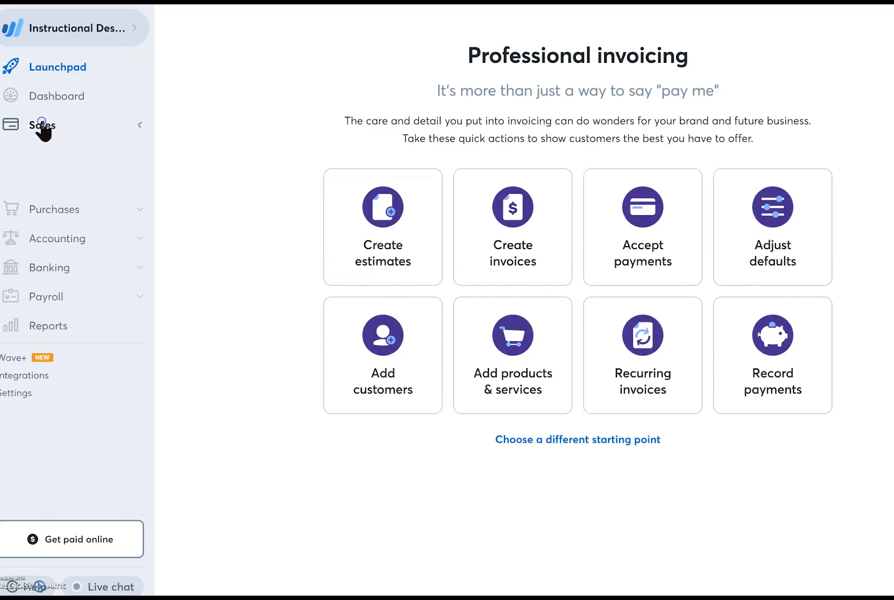
left_click(56, 150)
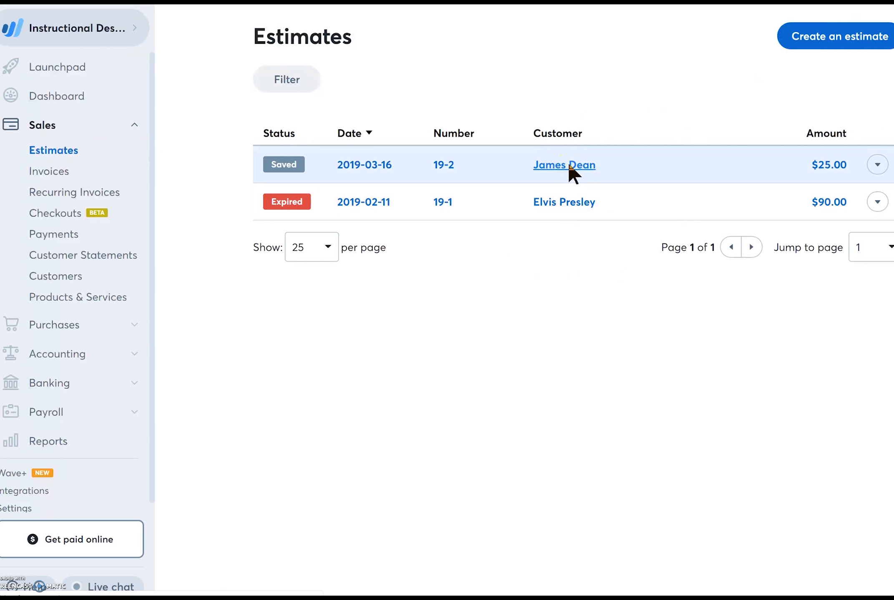
left_click(569, 166)
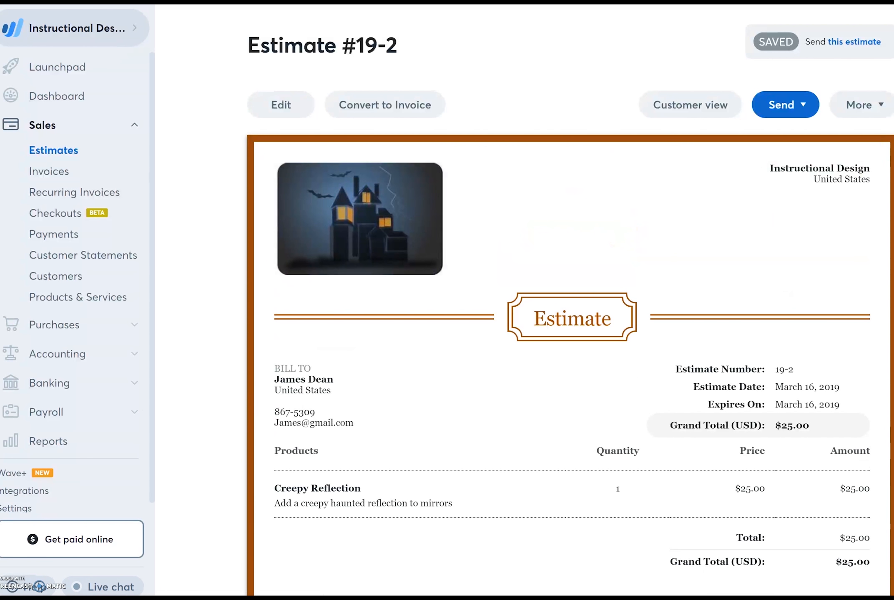
scroll(569, 300, "down", 7)
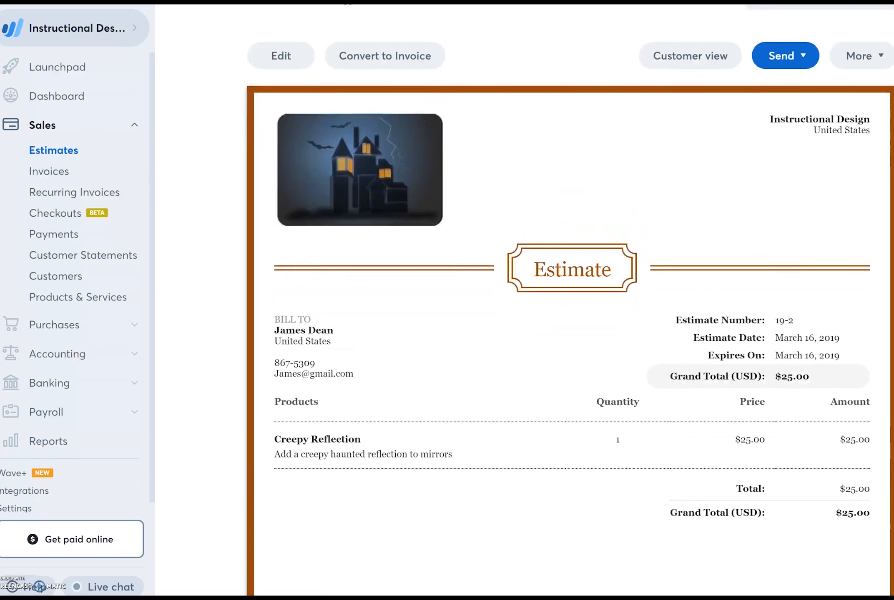
scroll(569, 300, "up", 7)
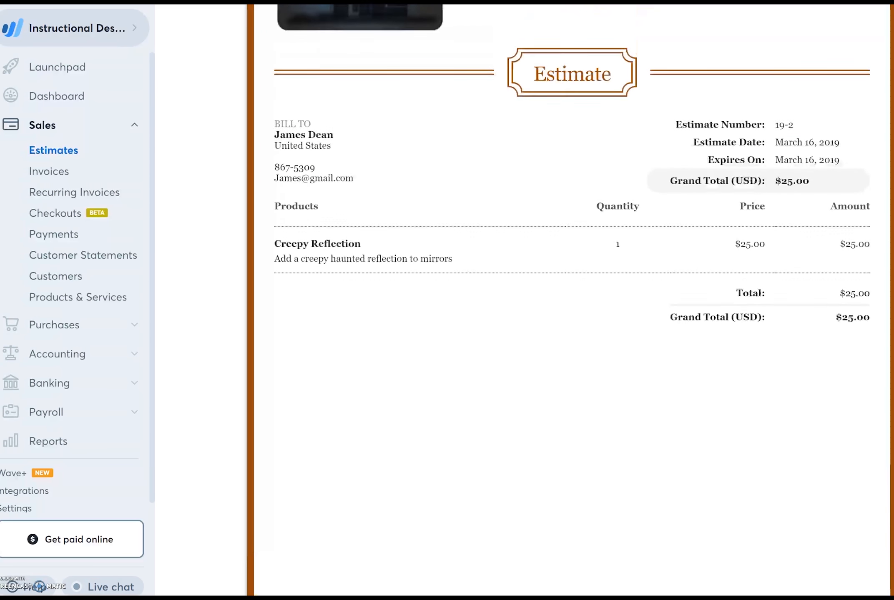